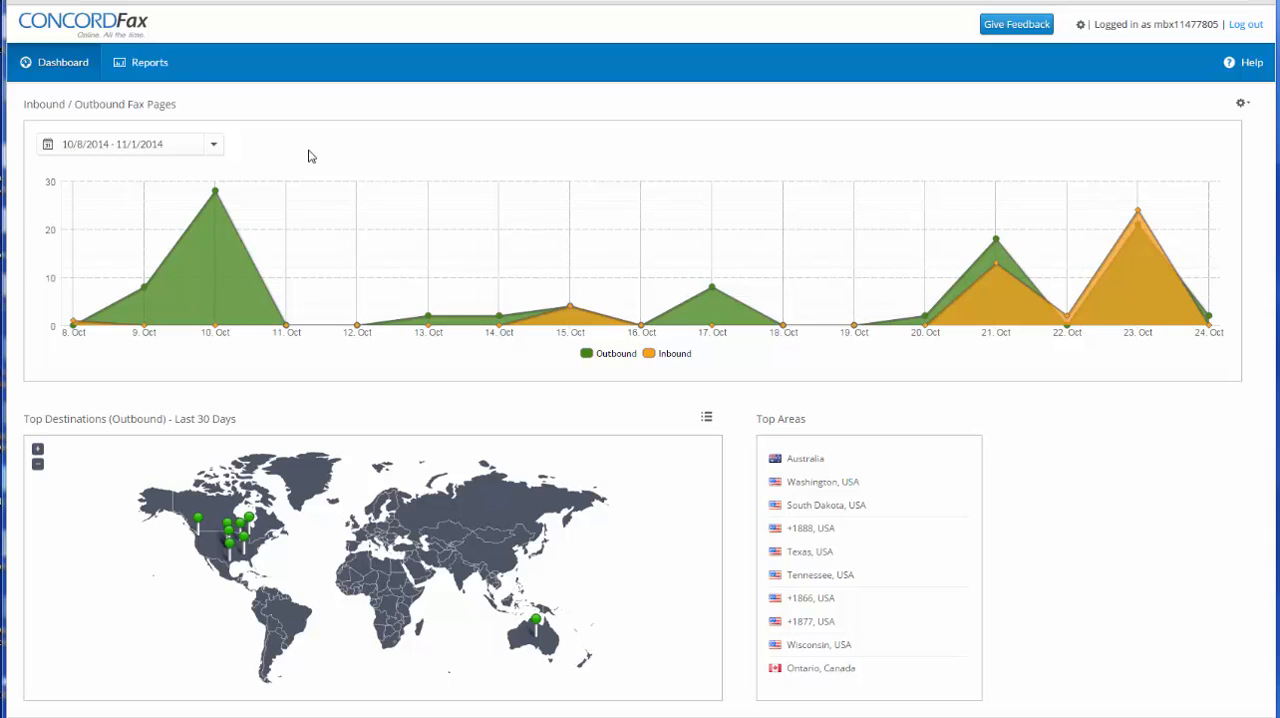
- Explore the dashboard chart's date range and grouping options, toggling the Inbound series
{"action": "left_click", "coordinate": [213, 145]}
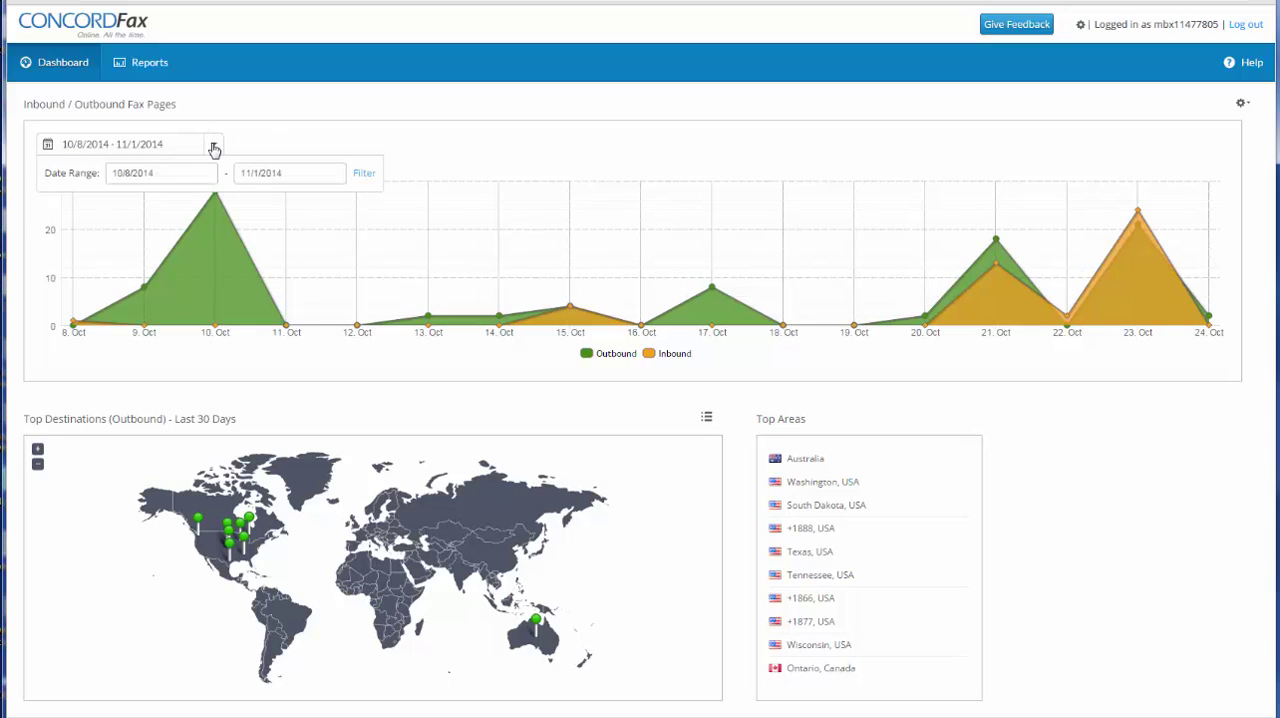
{"action": "left_click", "coordinate": [1246, 106]}
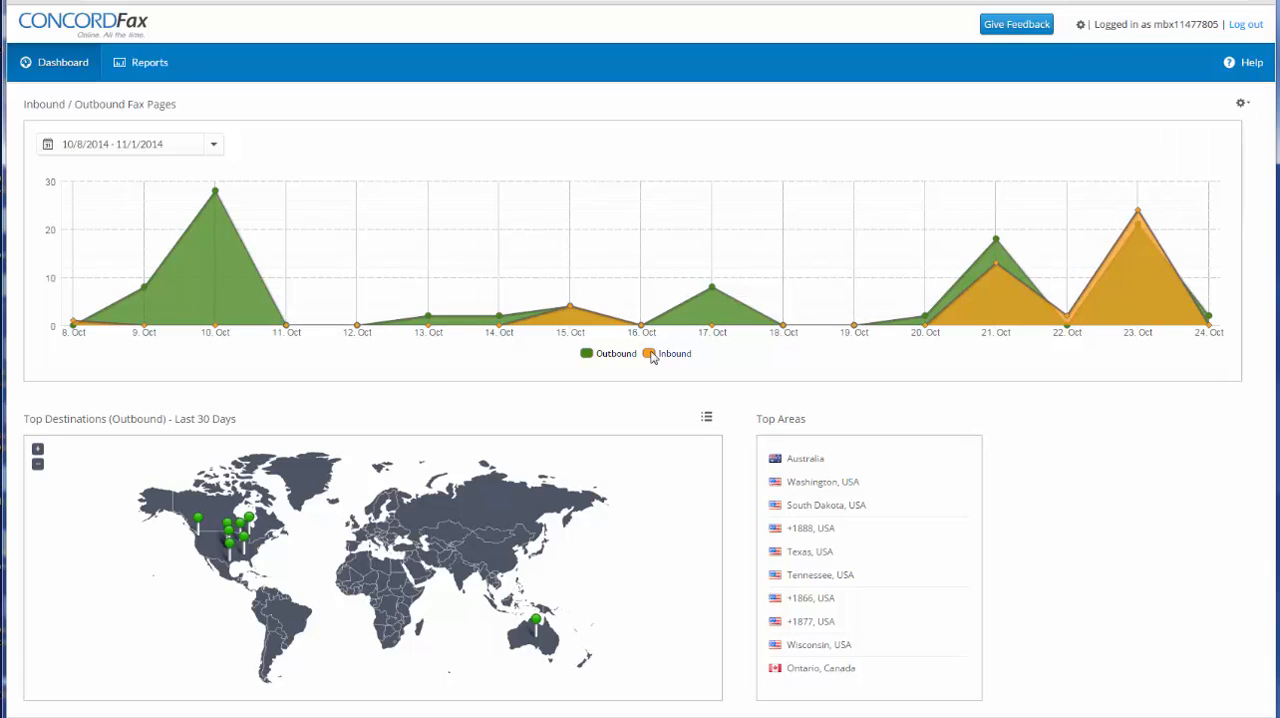
{"action": "left_click", "coordinate": [652, 358]}
{"action": "left_click", "coordinate": [652, 356]}
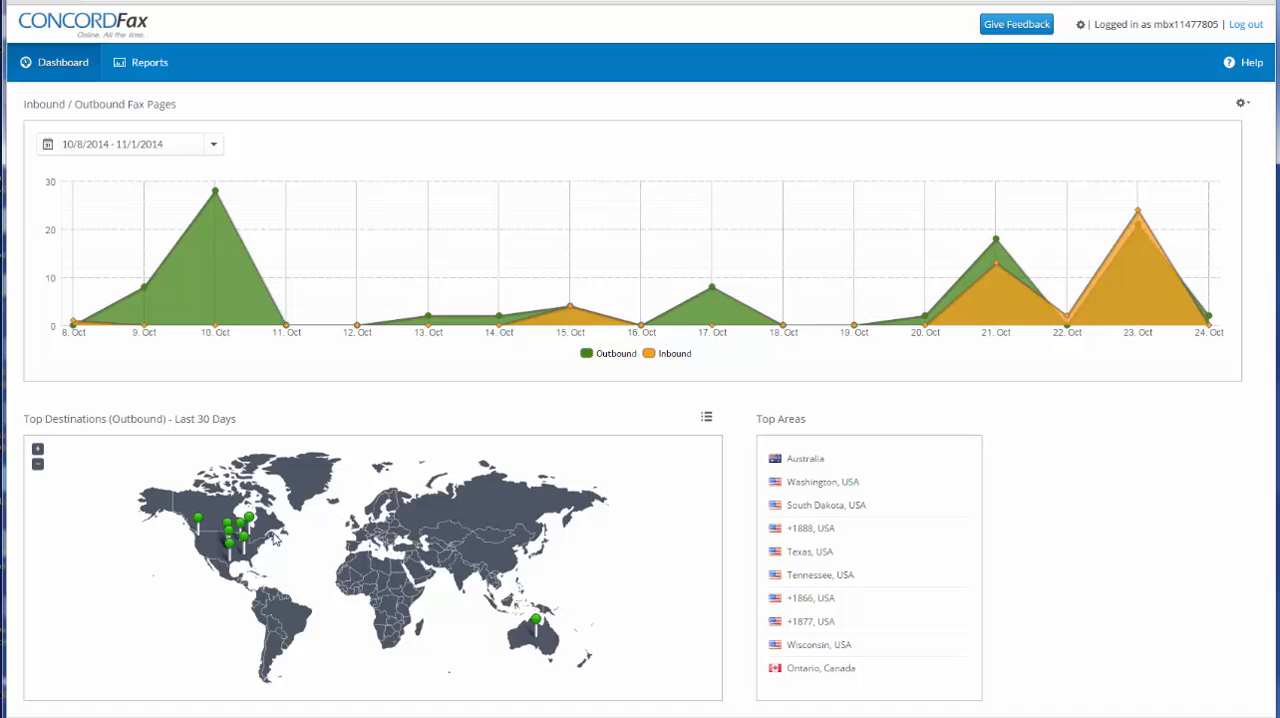
{"action": "scroll", "coordinate": [275, 540], "scroll_direction": "up", "scroll_amount": 1}
{"action": "scroll", "coordinate": [225, 535], "scroll_direction": "up", "scroll_amount": 1}
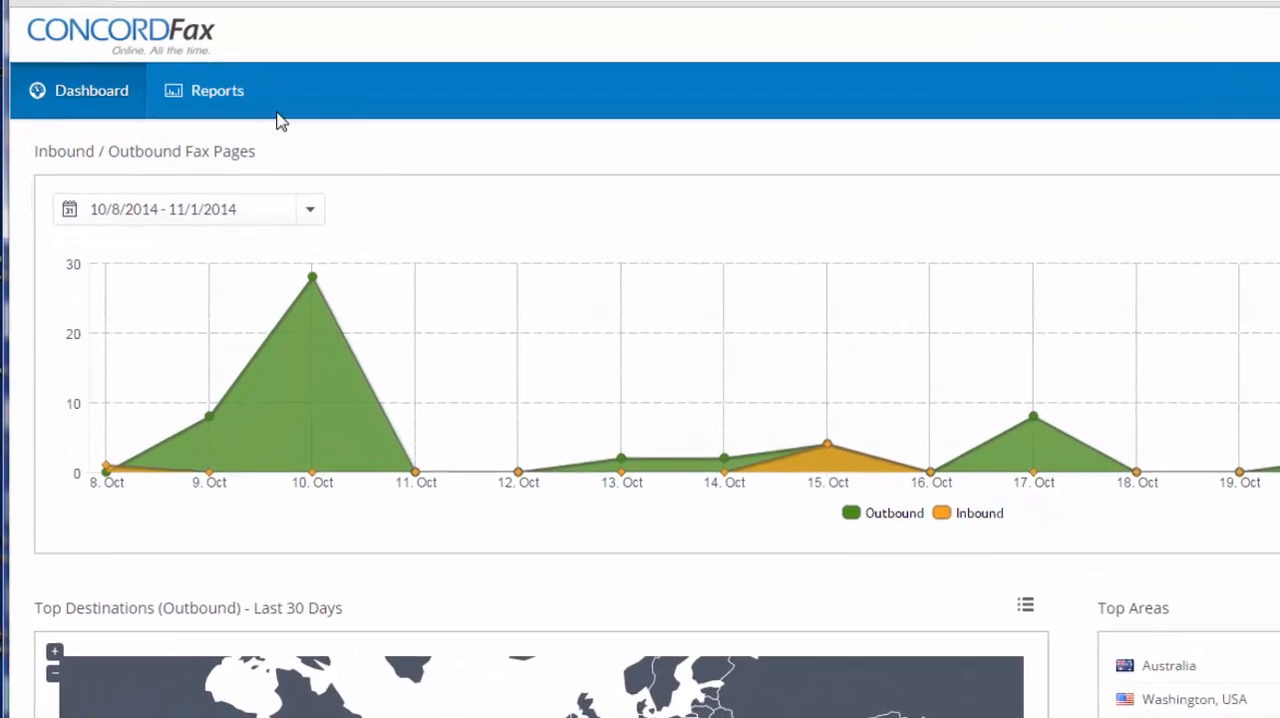
- Load the Outbound Activity report for 10/1/2014–11/1/2014
{"action": "left_click", "coordinate": [163, 74]}
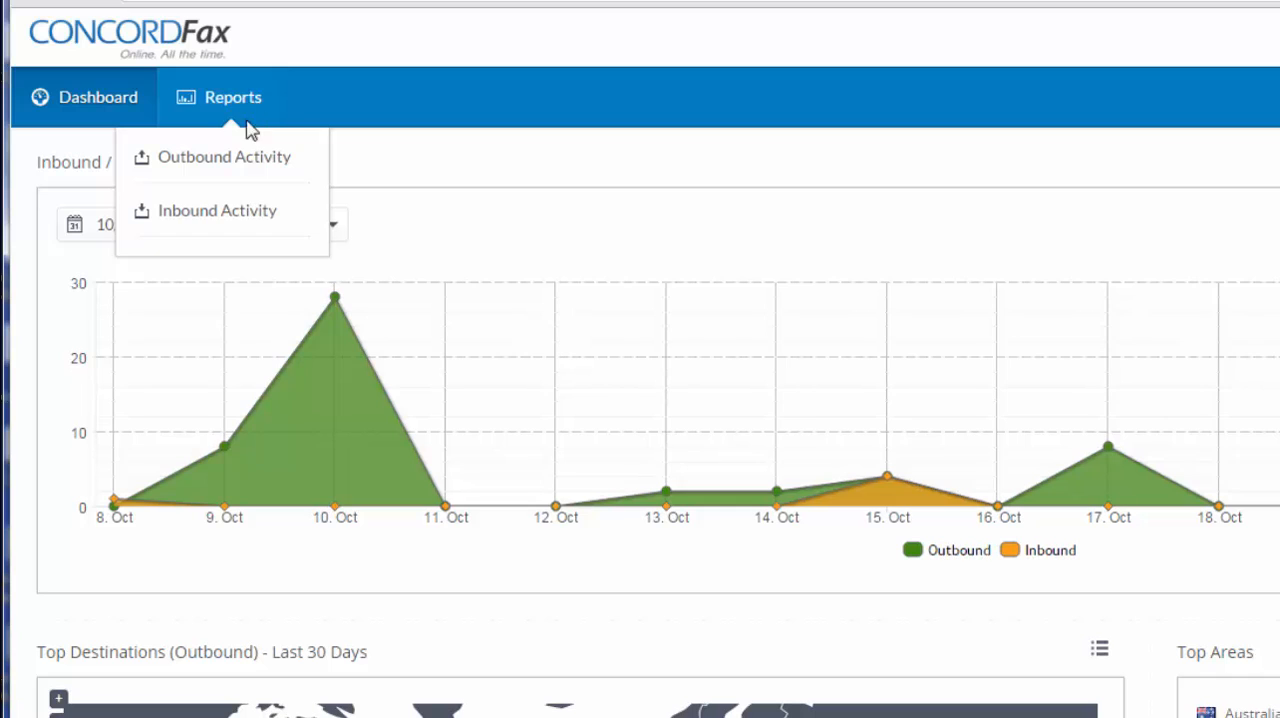
{"action": "left_click", "coordinate": [243, 166]}
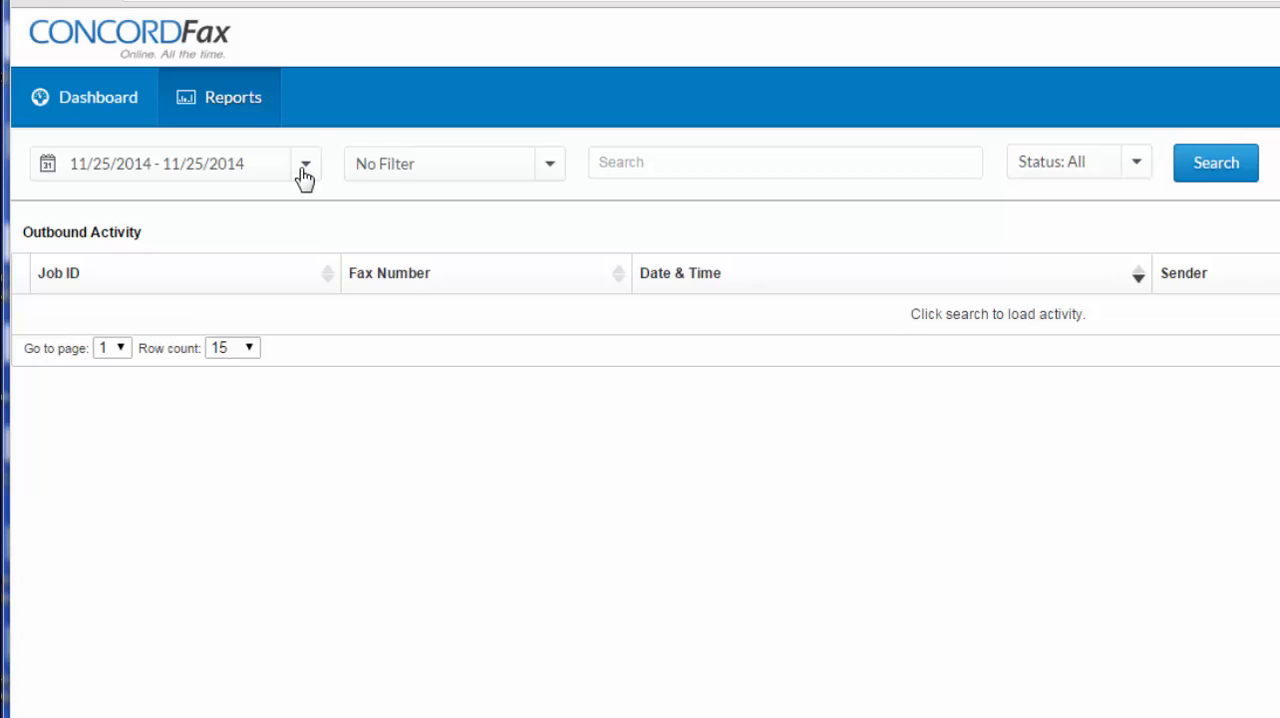
{"action": "left_click", "coordinate": [305, 165]}
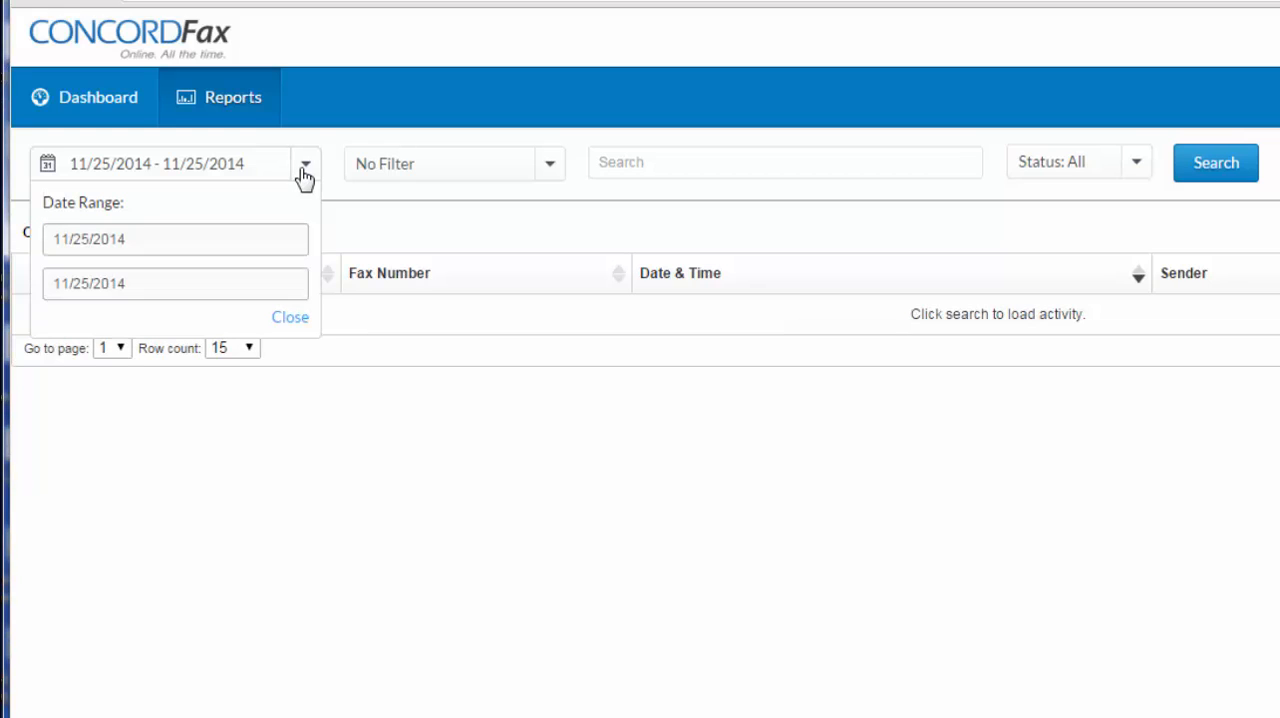
{"action": "left_click", "coordinate": [305, 168]}
{"action": "left_click", "coordinate": [1213, 168]}
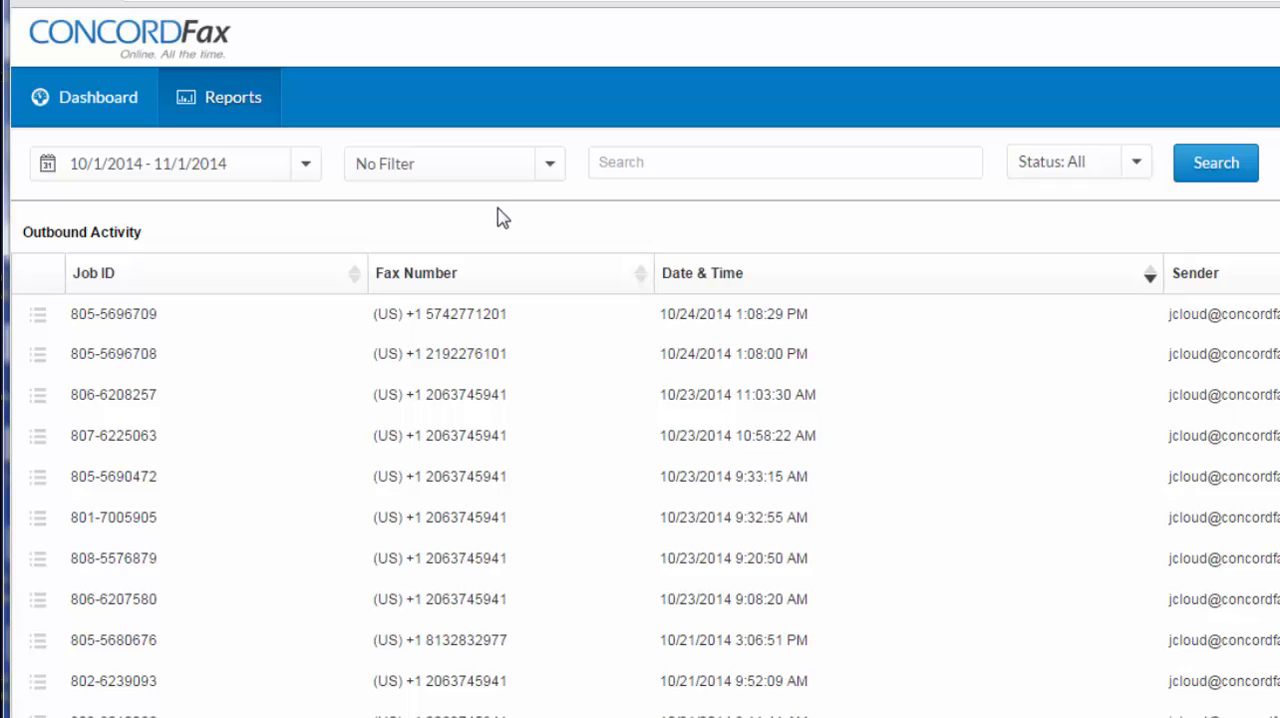
- Filter the search by Reference ID LG6465 and view the first outbound fax's details
{"action": "left_click", "coordinate": [551, 165]}
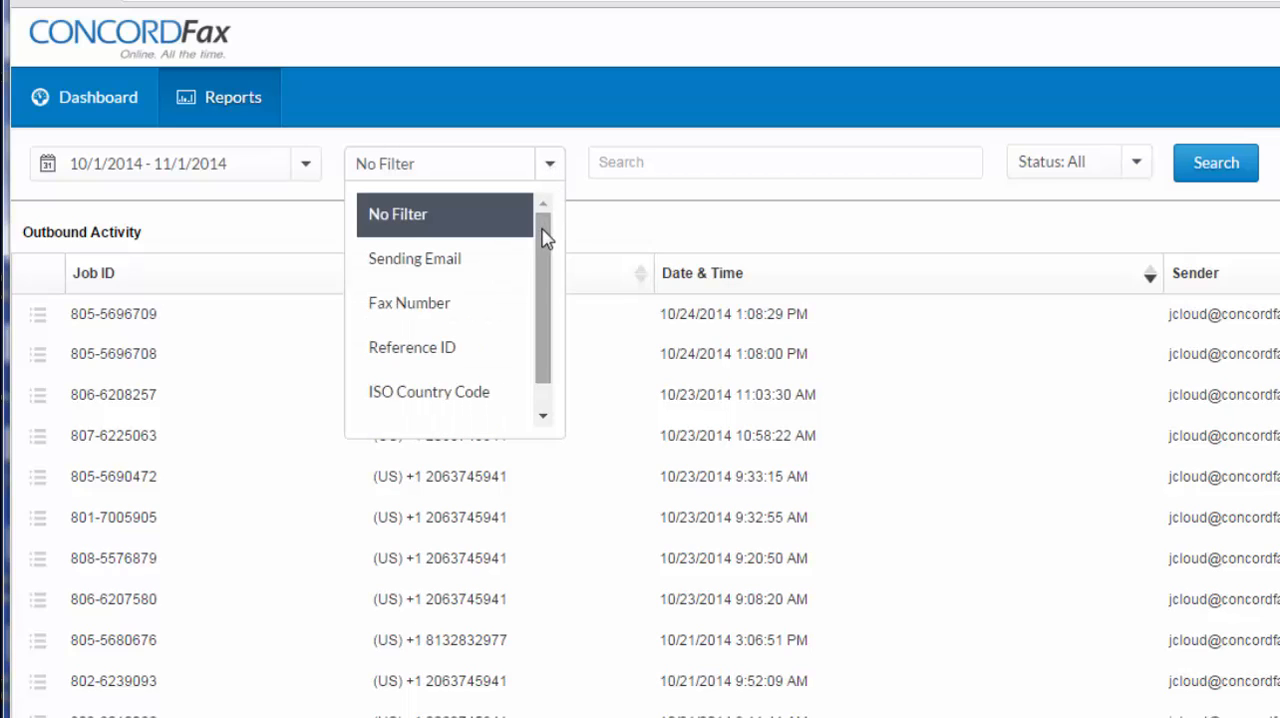
{"action": "left_click_drag", "start_coordinate": [543, 236], "coordinate": [555, 271]}
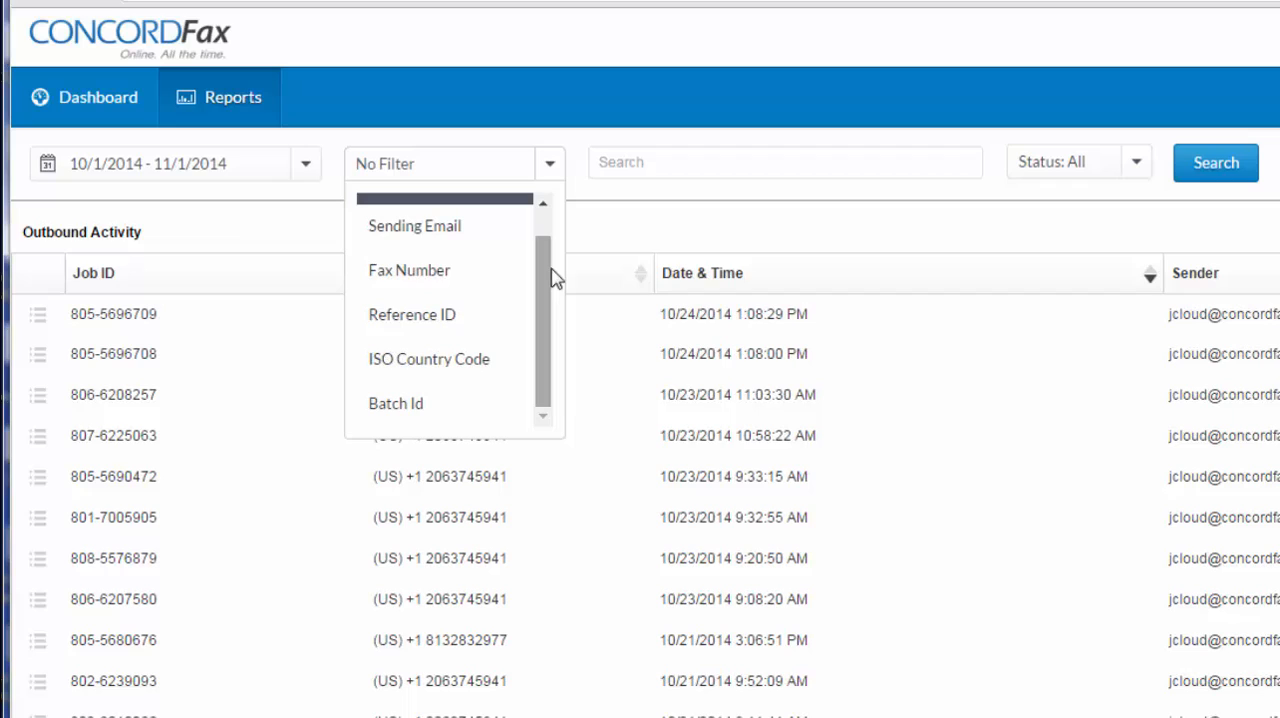
{"action": "left_click", "coordinate": [437, 318]}
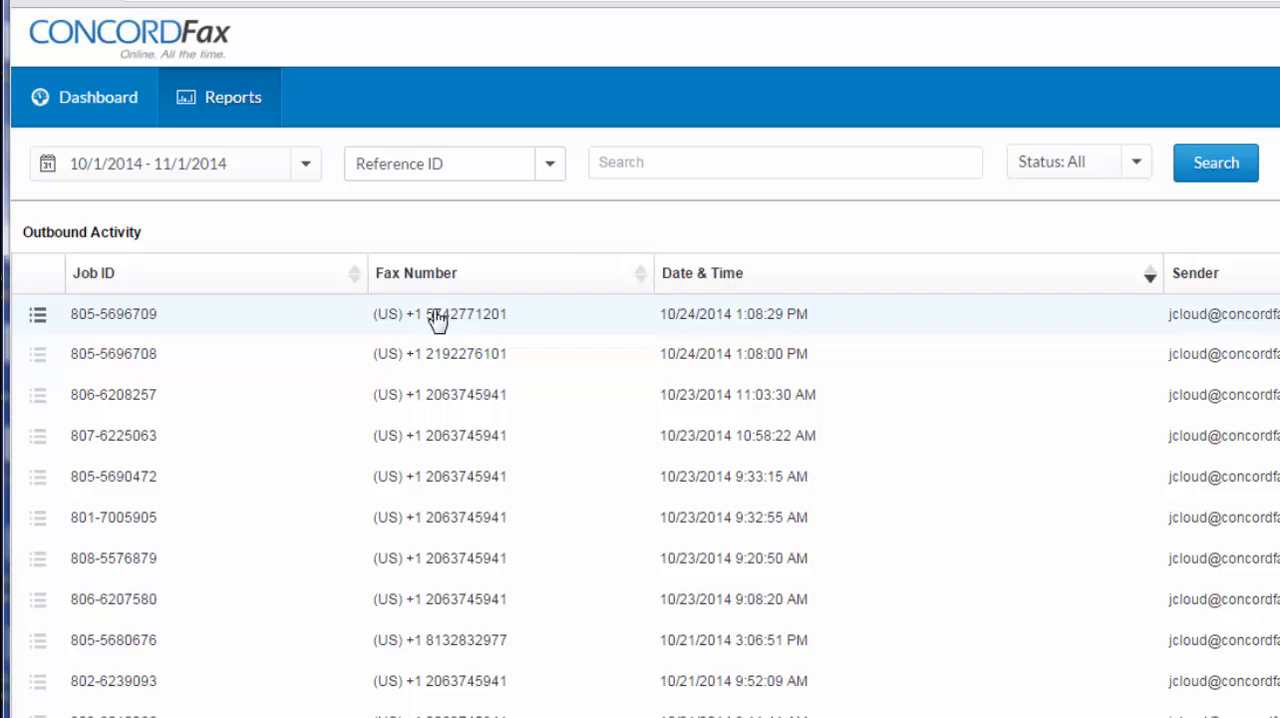
{"action": "left_click", "coordinate": [669, 163]}
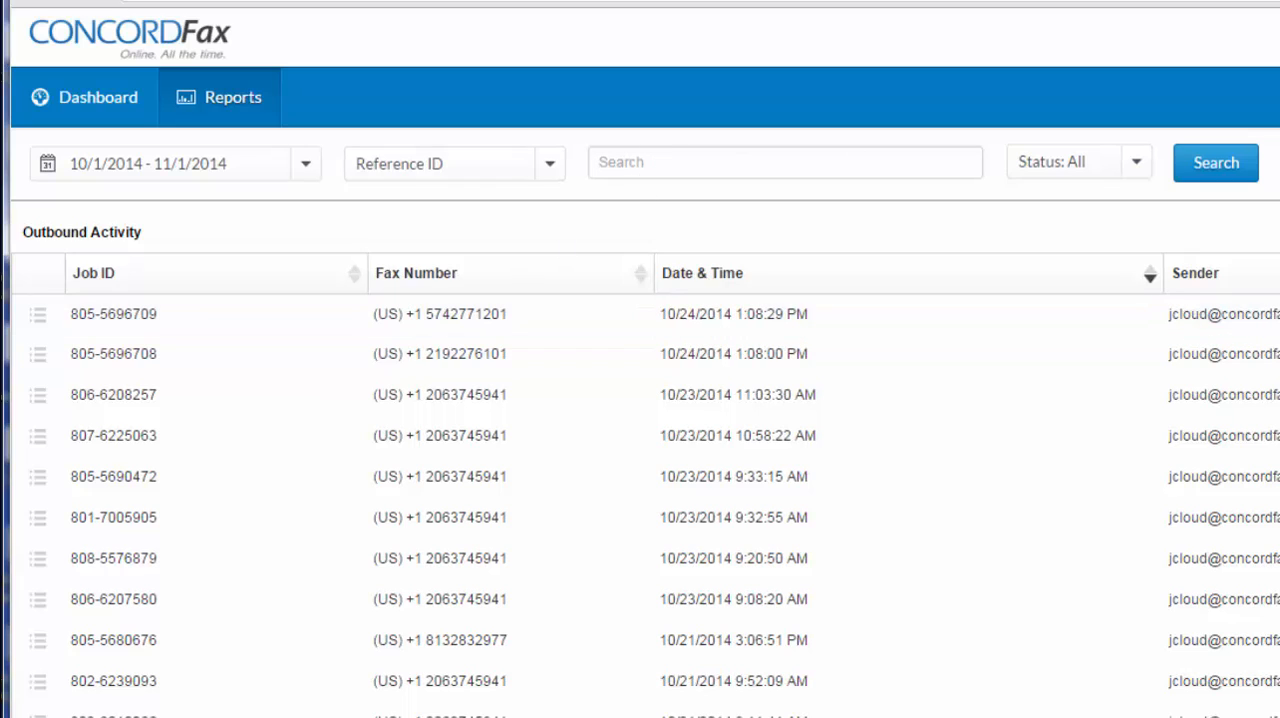
{"action": "type", "text": "LG6465"}
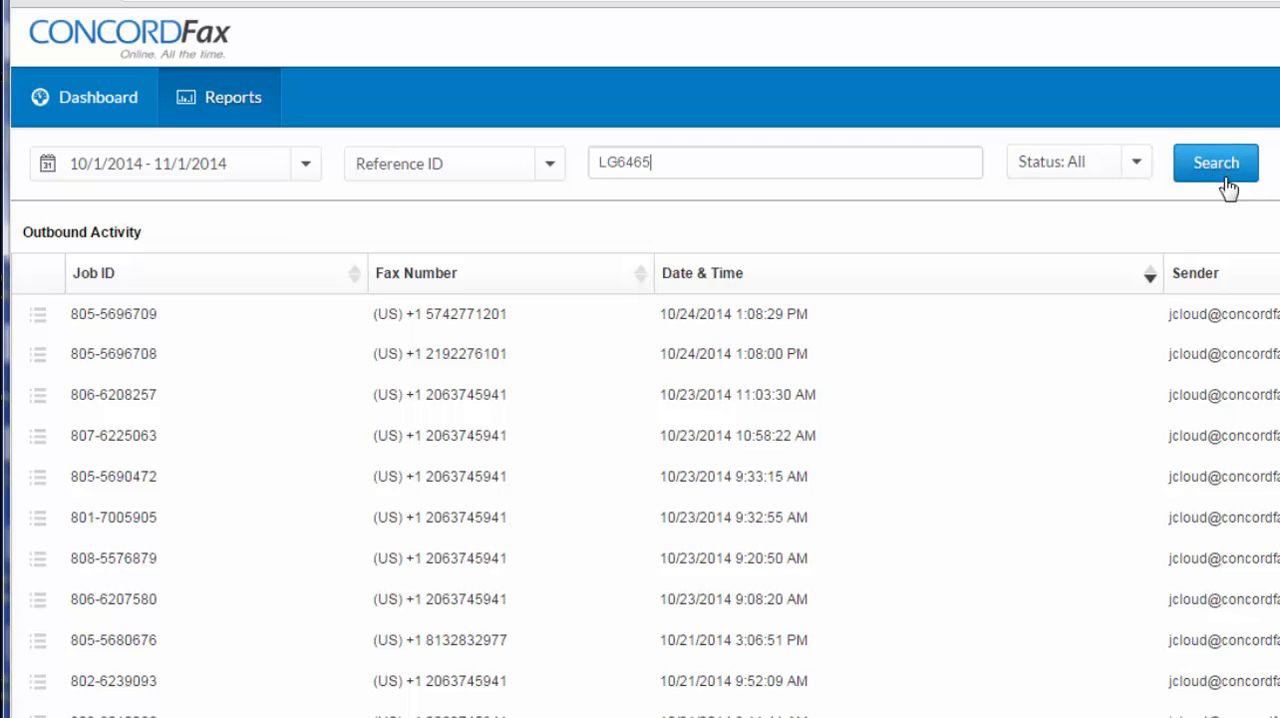
{"action": "left_click", "coordinate": [37, 316]}
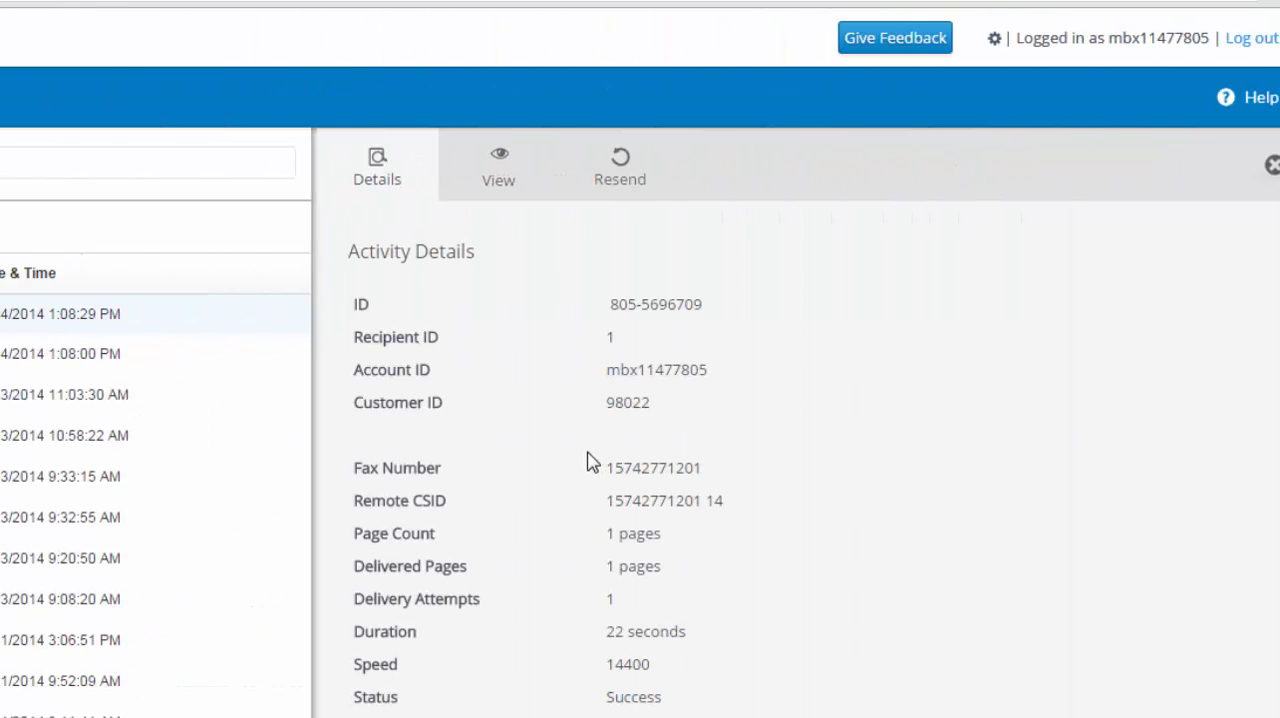
{"action": "scroll", "coordinate": [592, 462], "scroll_direction": "down", "scroll_amount": 1}
{"action": "scroll", "coordinate": [588, 460], "scroll_direction": "up", "scroll_amount": 1}
{"action": "left_click", "coordinate": [500, 182]}
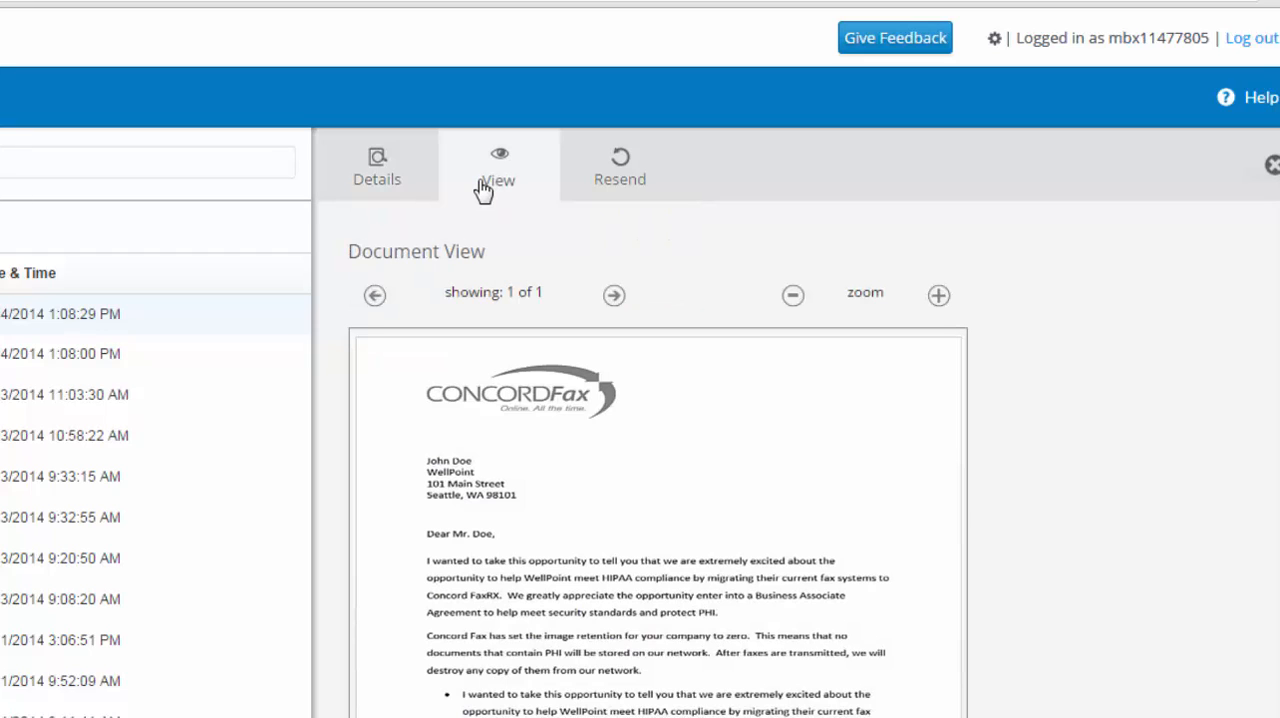
{"action": "left_click", "coordinate": [604, 176]}
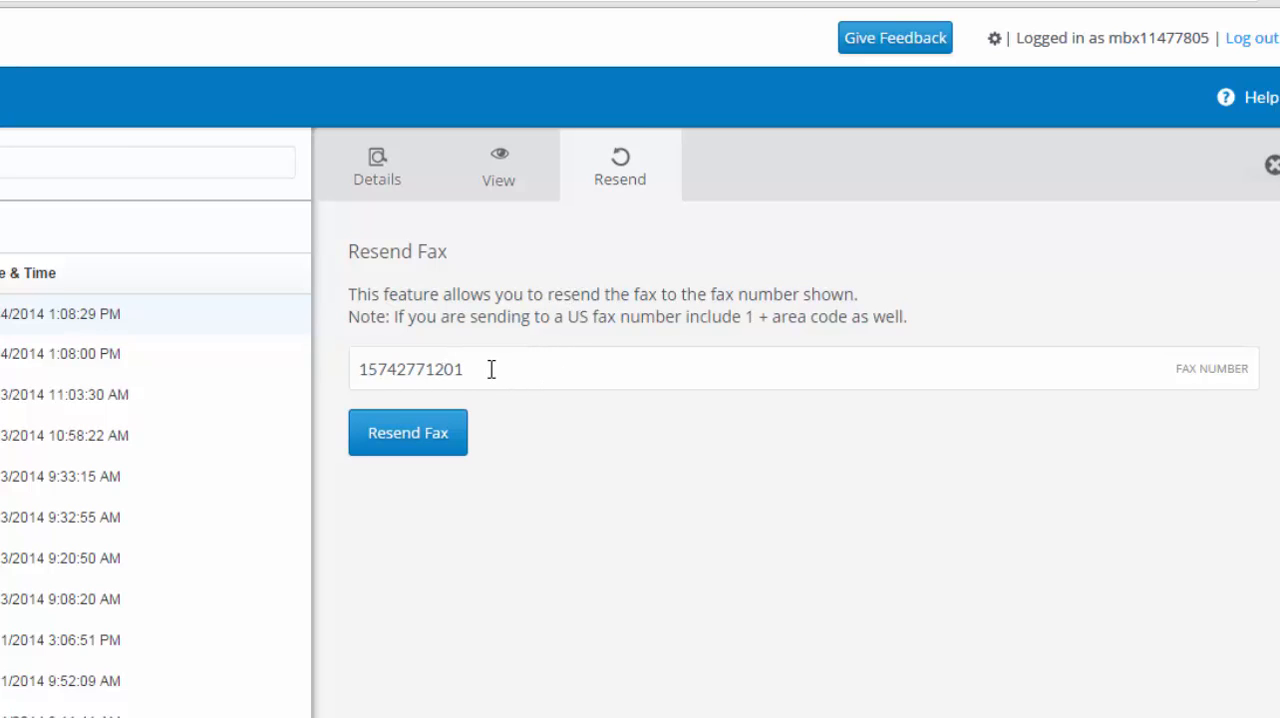
{"action": "left_click_drag", "start_coordinate": [491, 369], "coordinate": [369, 371]}
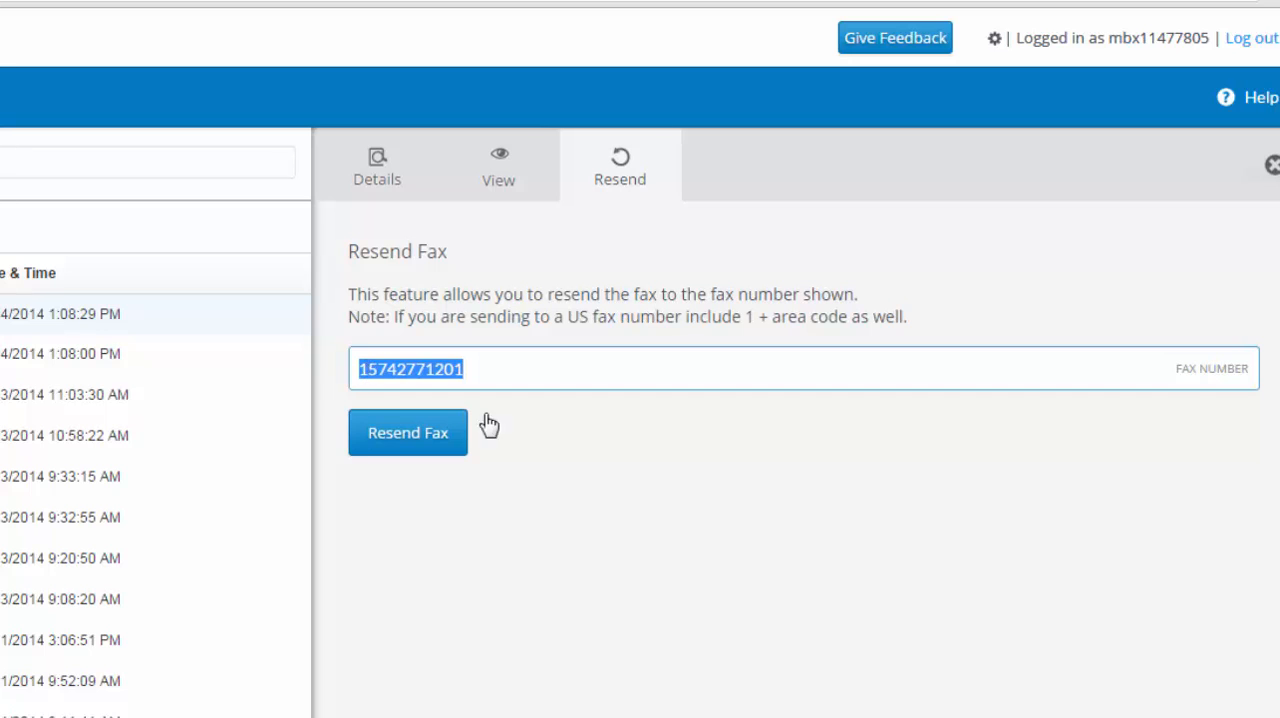
{"action": "left_click", "coordinate": [600, 451]}
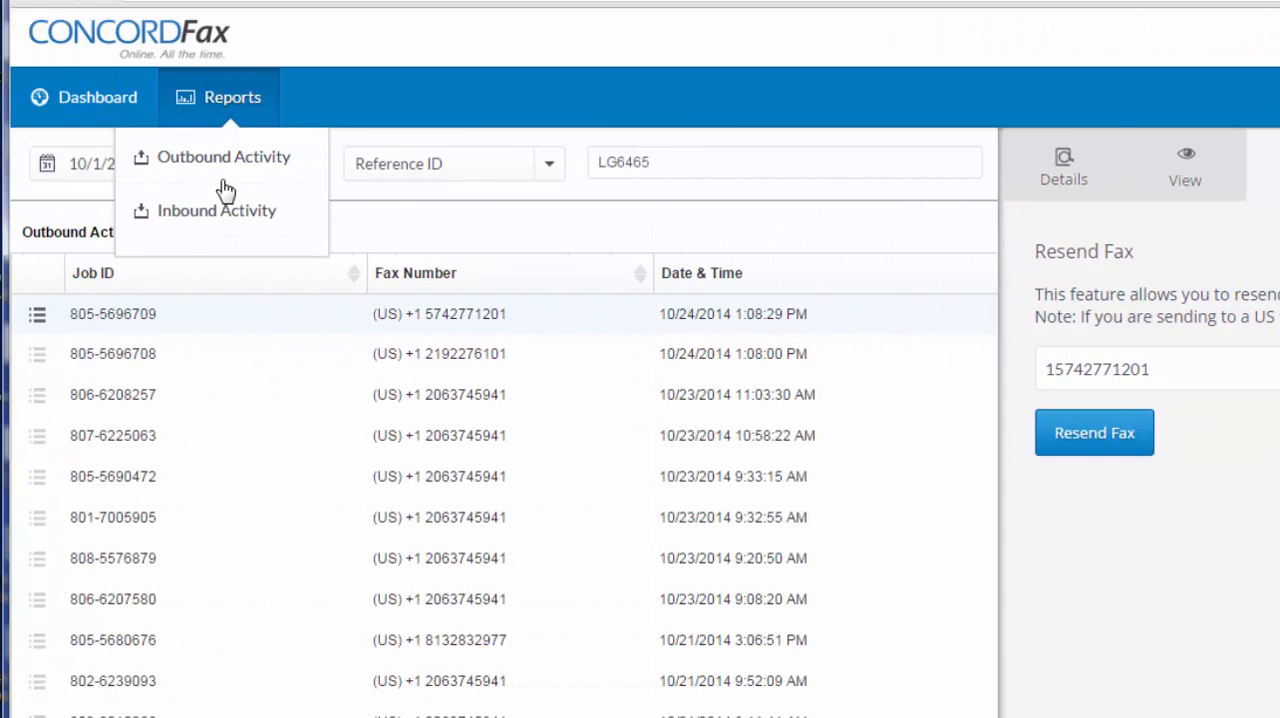
- Load the Inbound Activity report for October 2014 with No Filter
{"action": "left_click", "coordinate": [212, 222]}
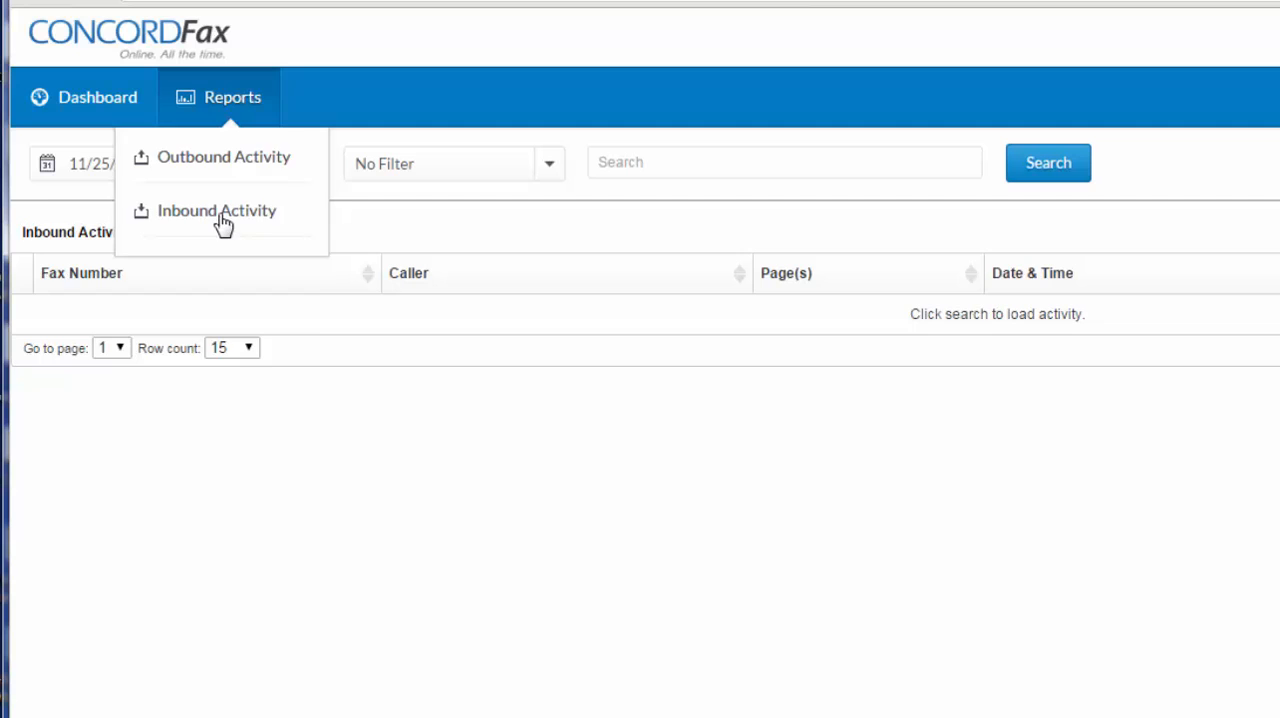
{"action": "left_click", "coordinate": [307, 166]}
{"action": "left_click", "coordinate": [307, 166]}
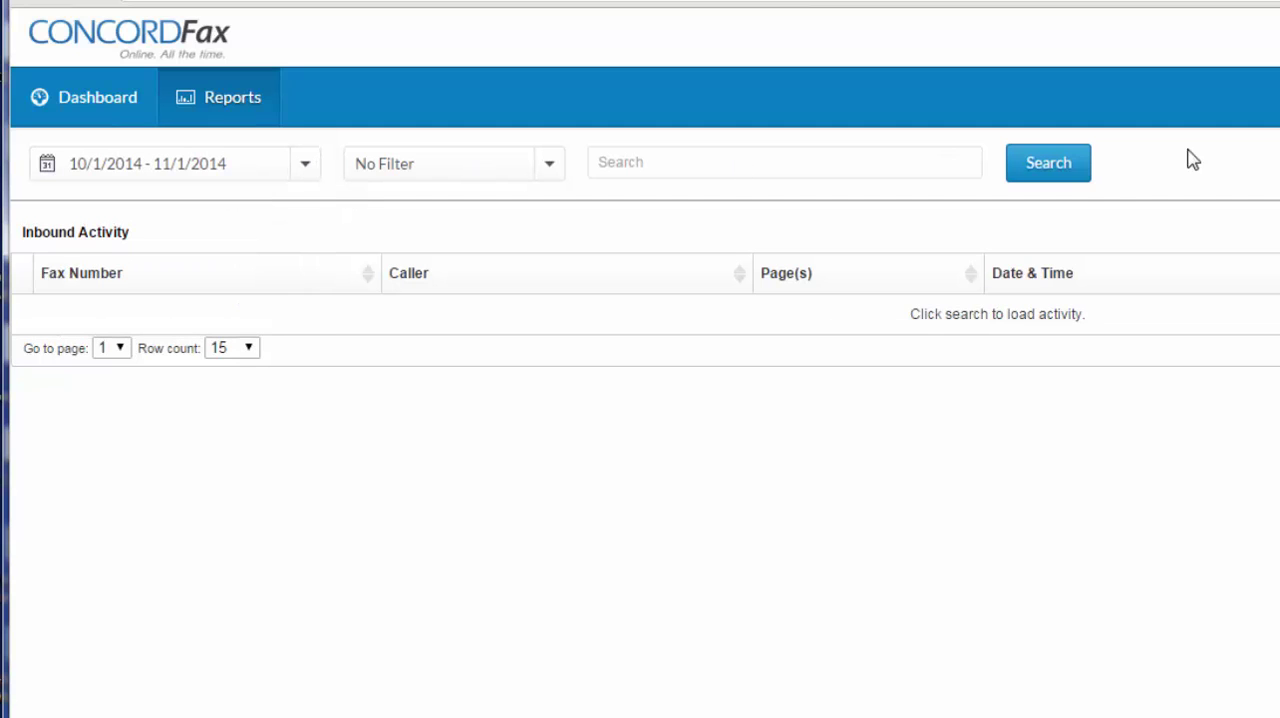
{"action": "left_click", "coordinate": [1066, 172]}
{"action": "left_click", "coordinate": [491, 168]}
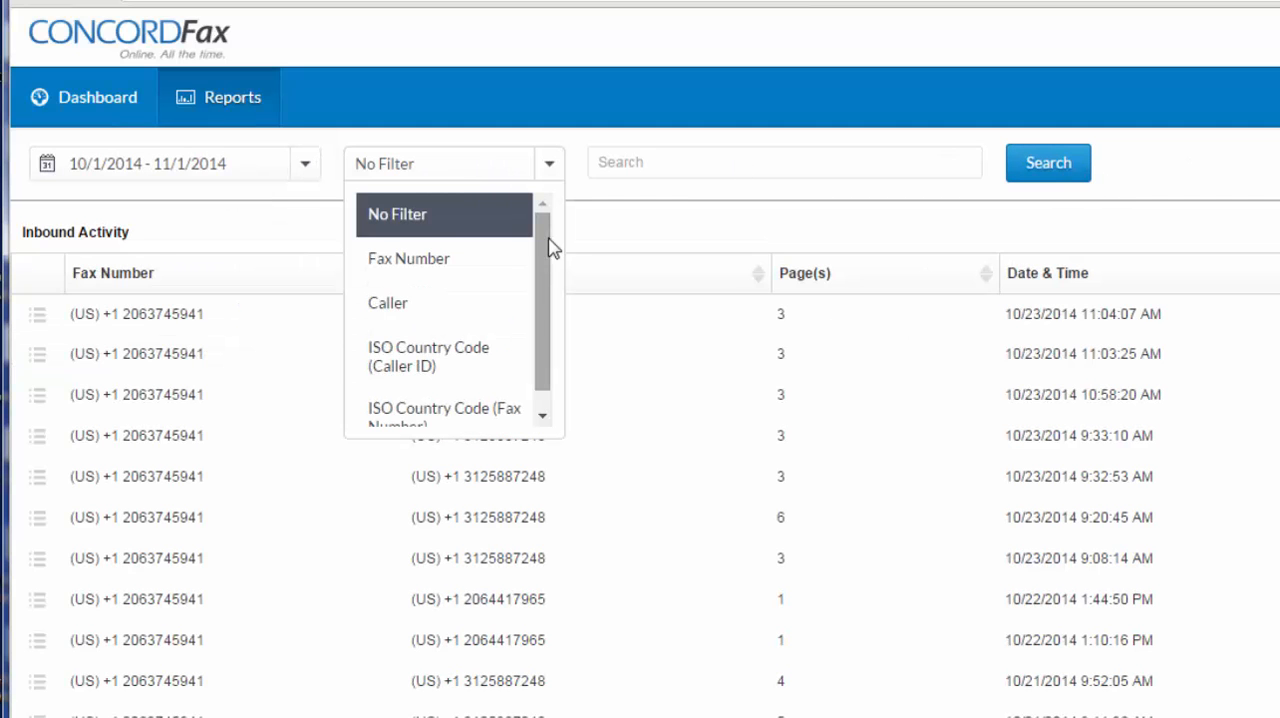
{"action": "left_click_drag", "start_coordinate": [538, 245], "coordinate": [538, 287]}
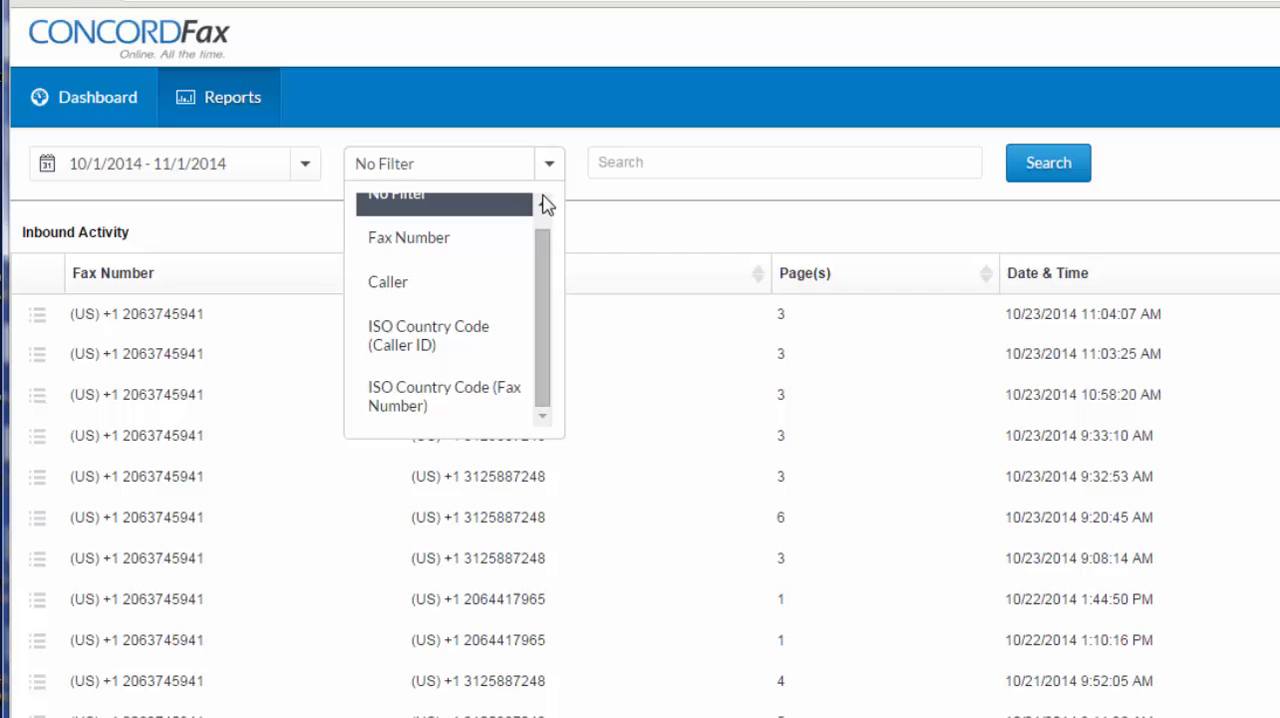
{"action": "left_click", "coordinate": [549, 163]}
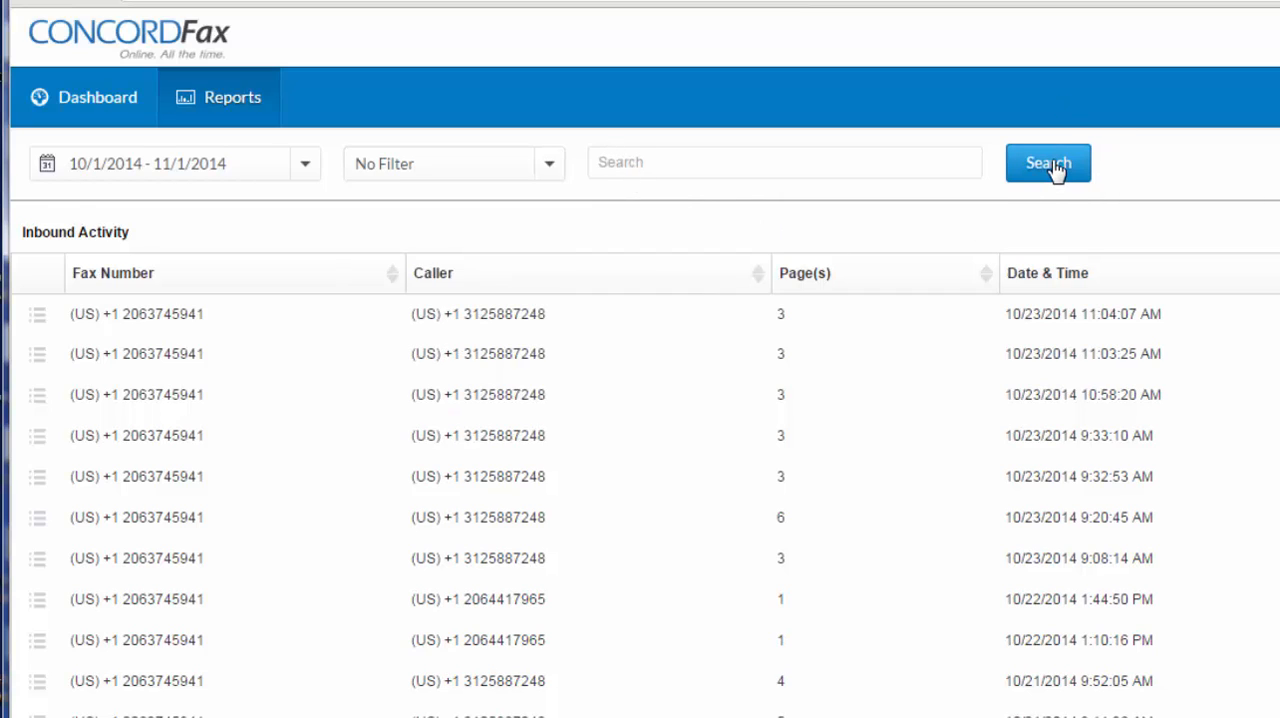
- View the first inbound fax's details and its resubmit option, then go to account settings
{"action": "left_click", "coordinate": [38, 316]}
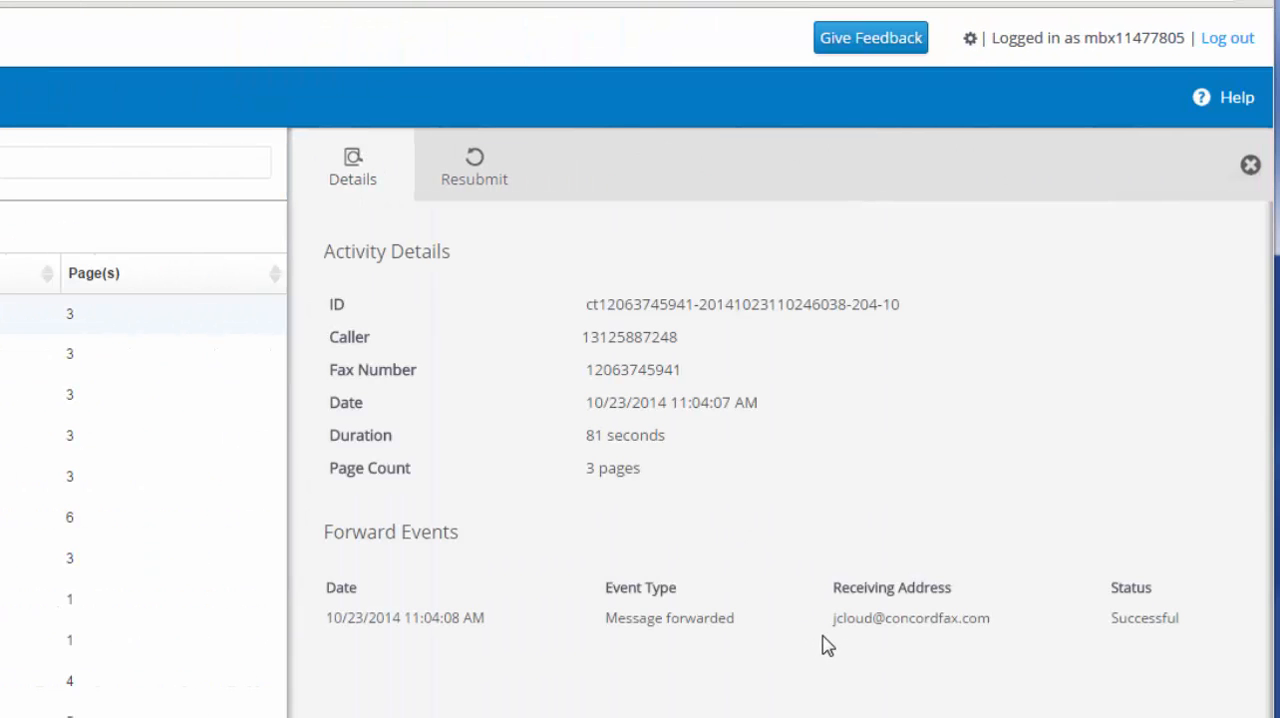
{"action": "left_click", "coordinate": [474, 172]}
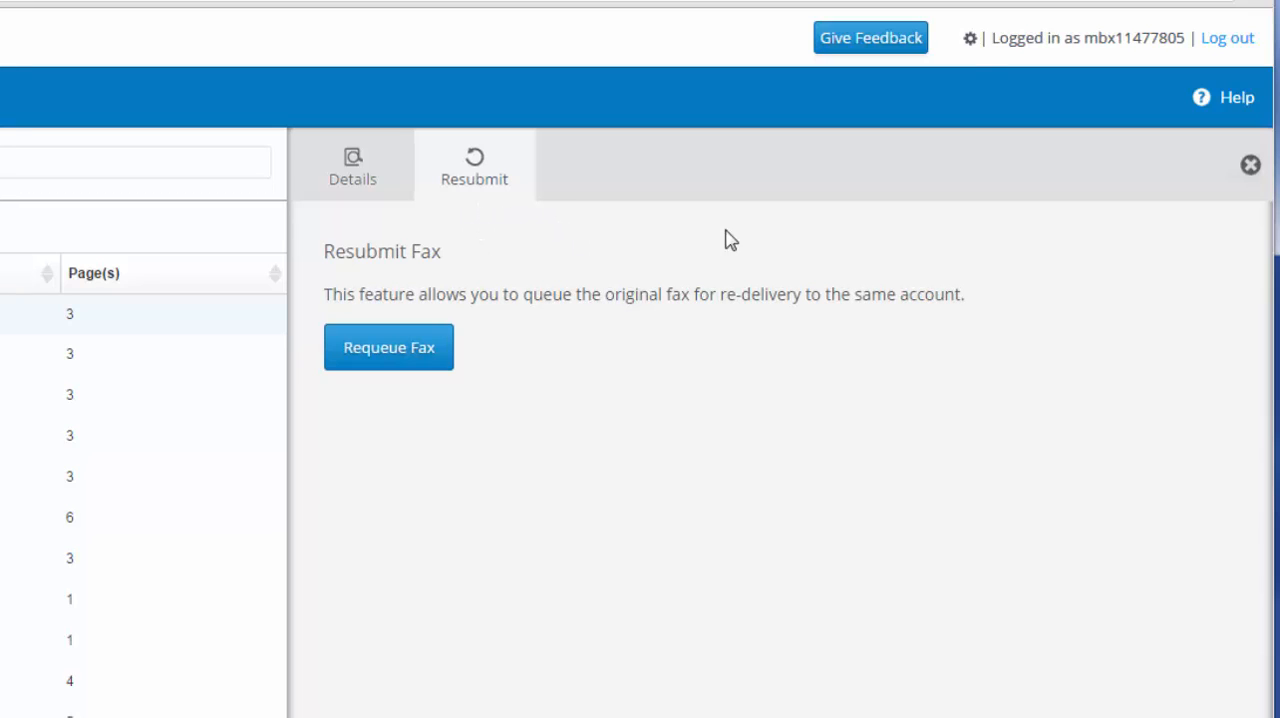
{"action": "left_click", "coordinate": [972, 42]}
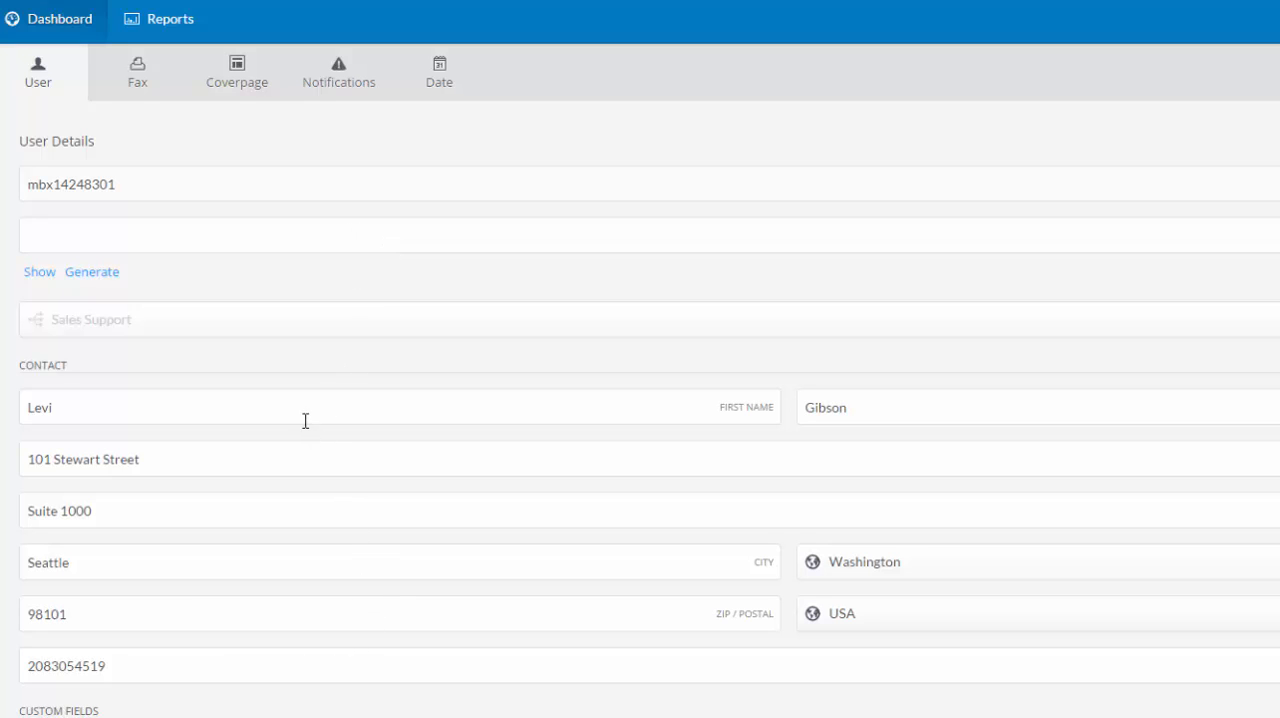
- Show the Fax settings with the account's fax numbers and receiving addresses
{"action": "left_click", "coordinate": [146, 78]}
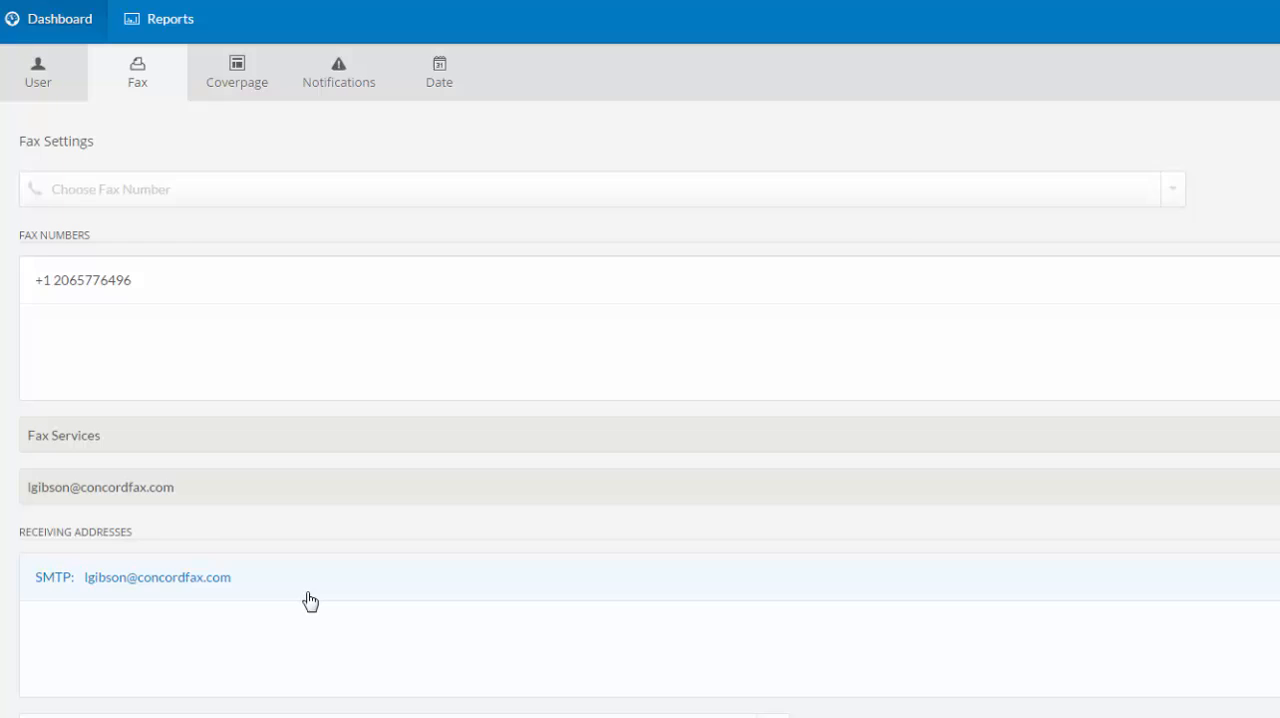
- Review Coverpage and Notifications preferences, ending on Date settings (Pacific Time, MM-dd-yyyy)
{"action": "left_click", "coordinate": [238, 90]}
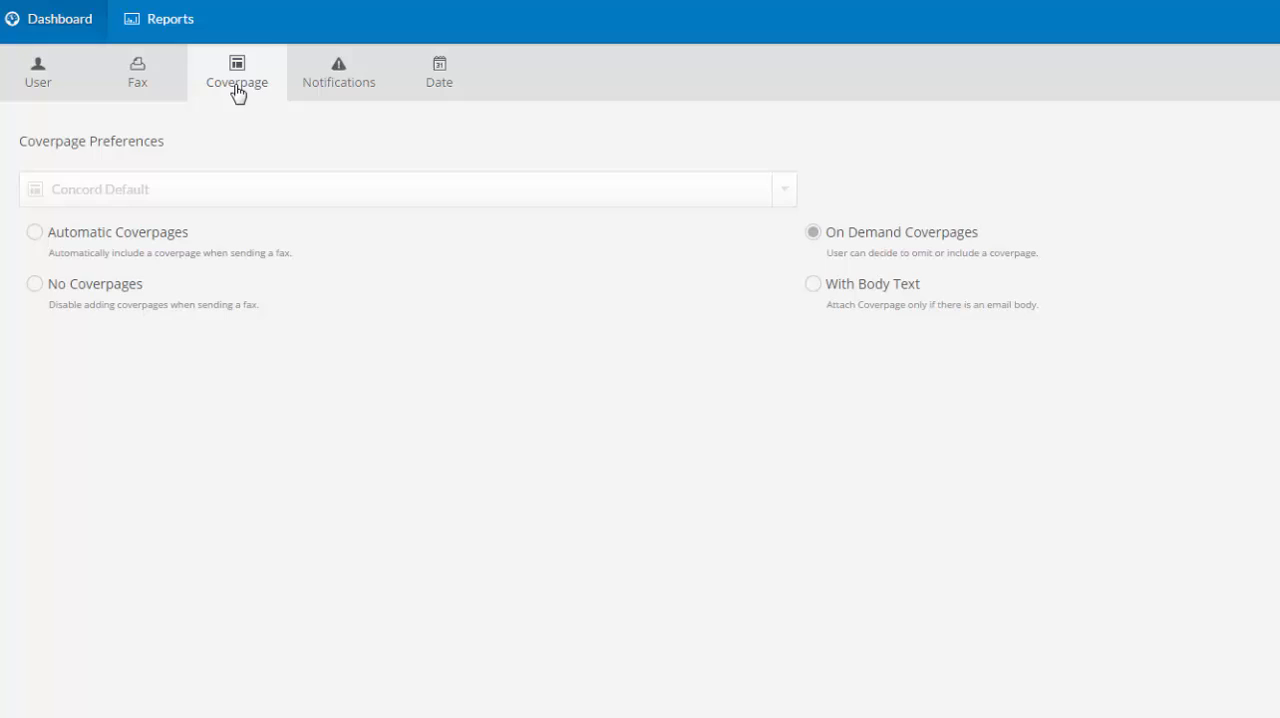
{"action": "left_click", "coordinate": [308, 85]}
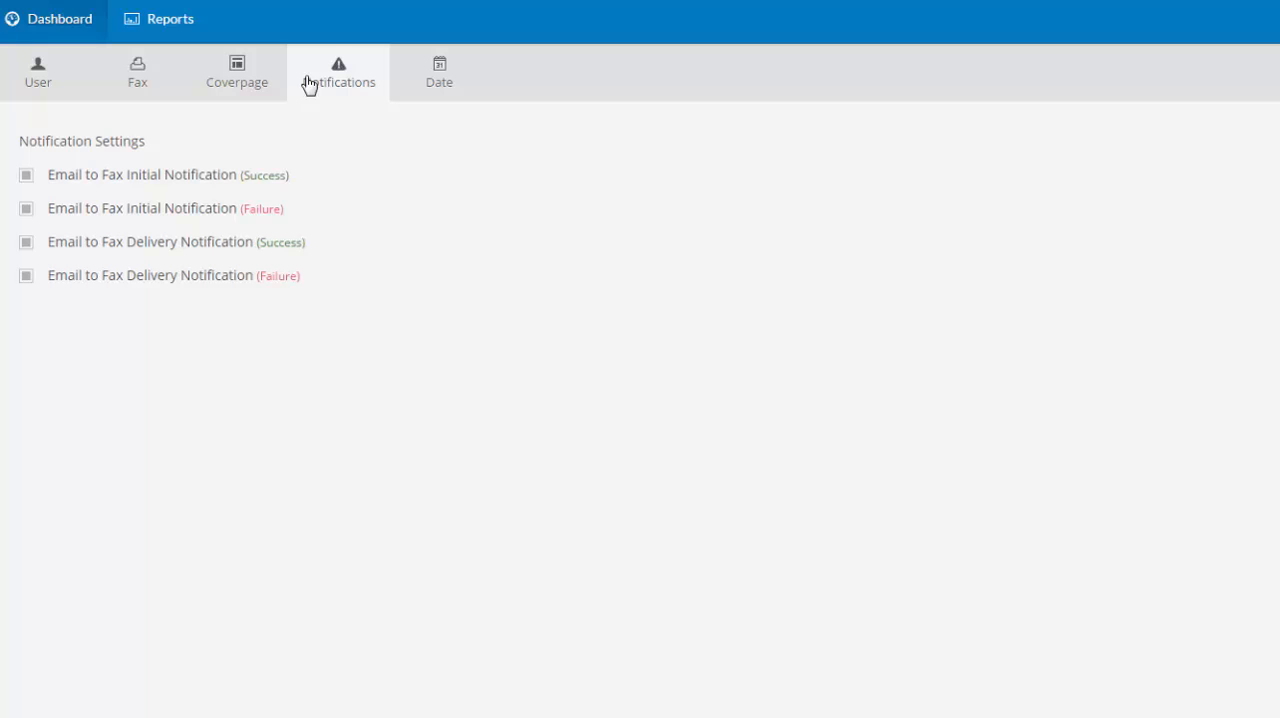
{"action": "left_click", "coordinate": [432, 80]}
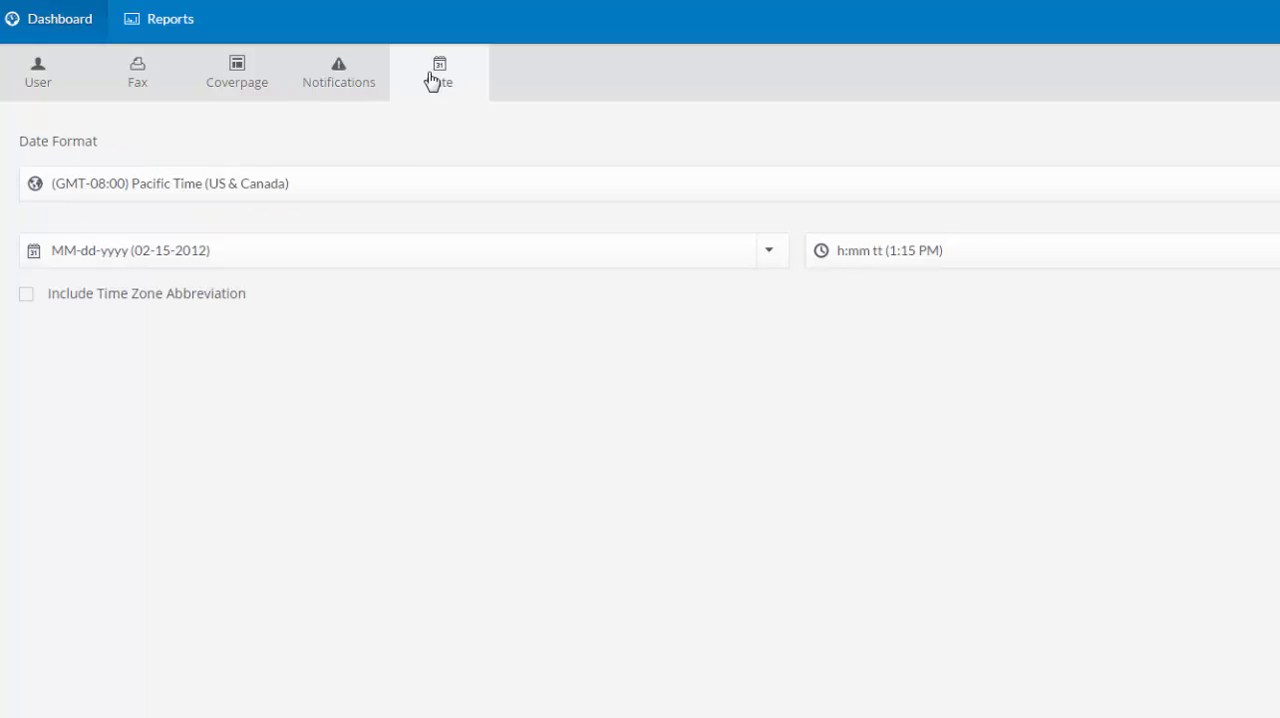